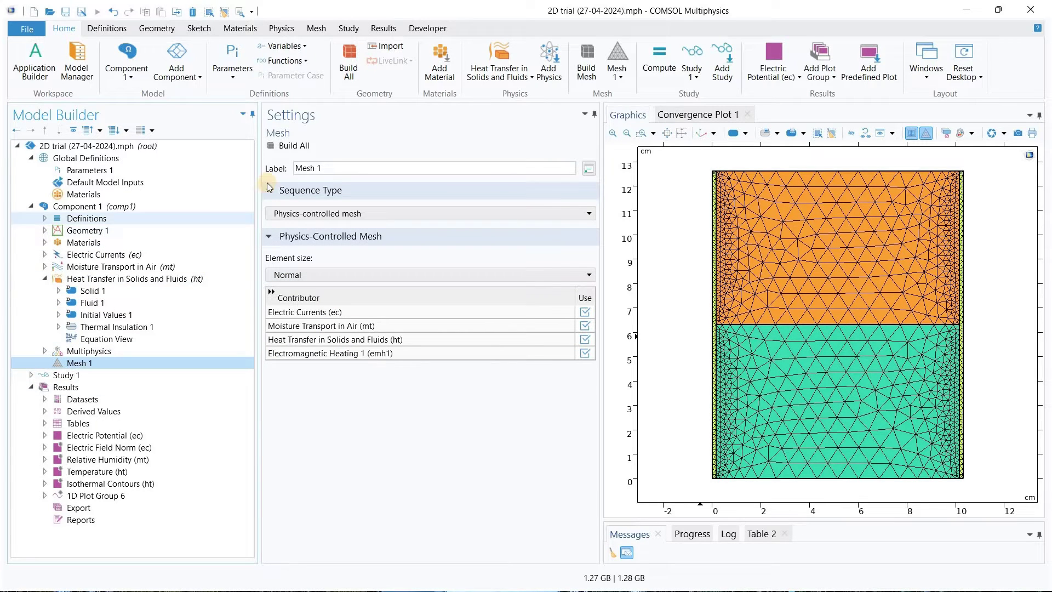
- Compute Step 1: Time Dependent of Study 1, which fails on consistent initial values
click(120, 374)
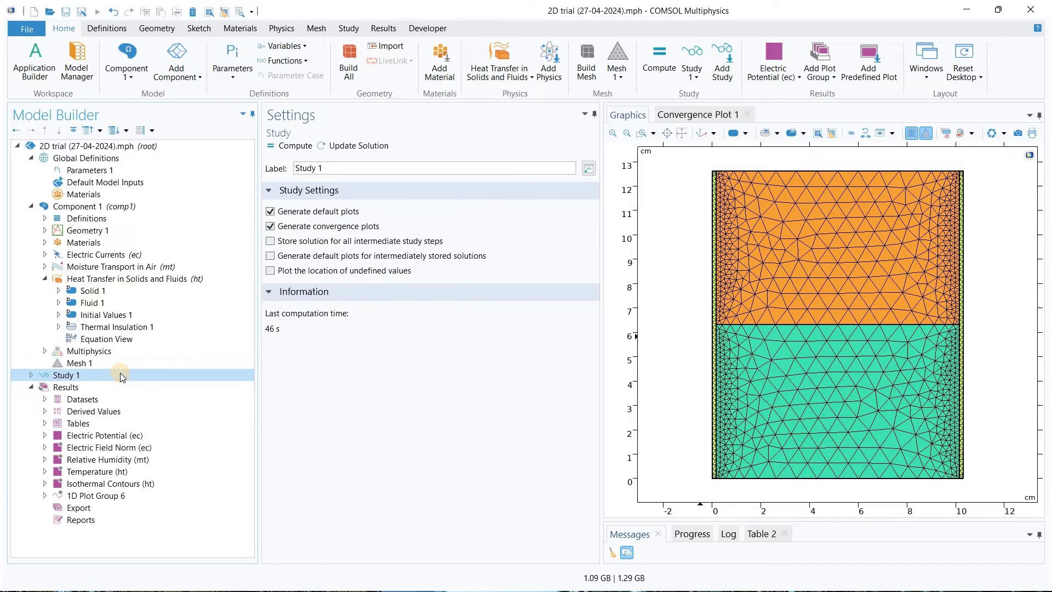
click(31, 375)
click(101, 387)
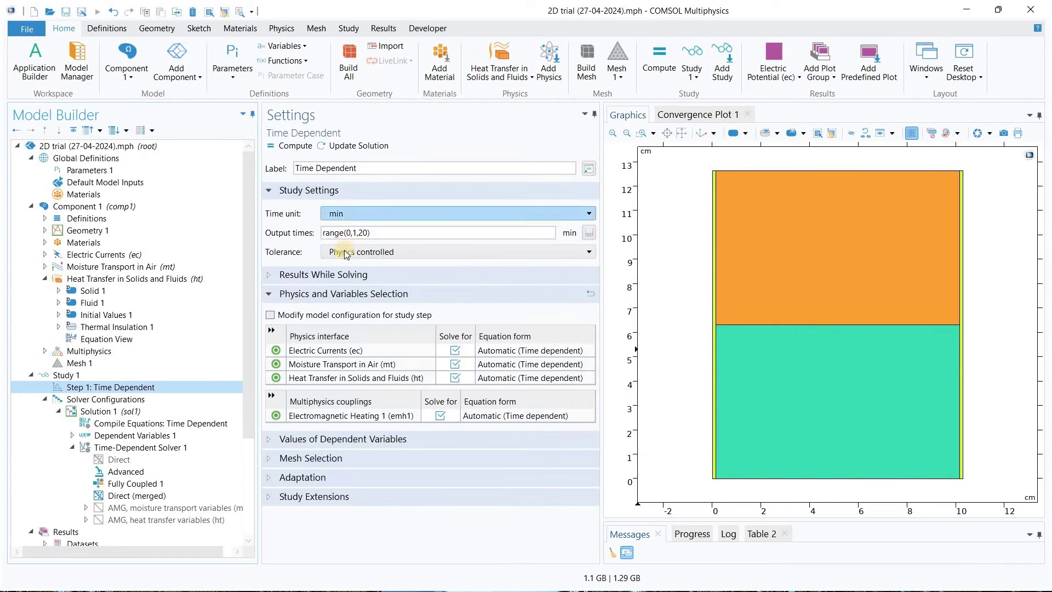
click(286, 146)
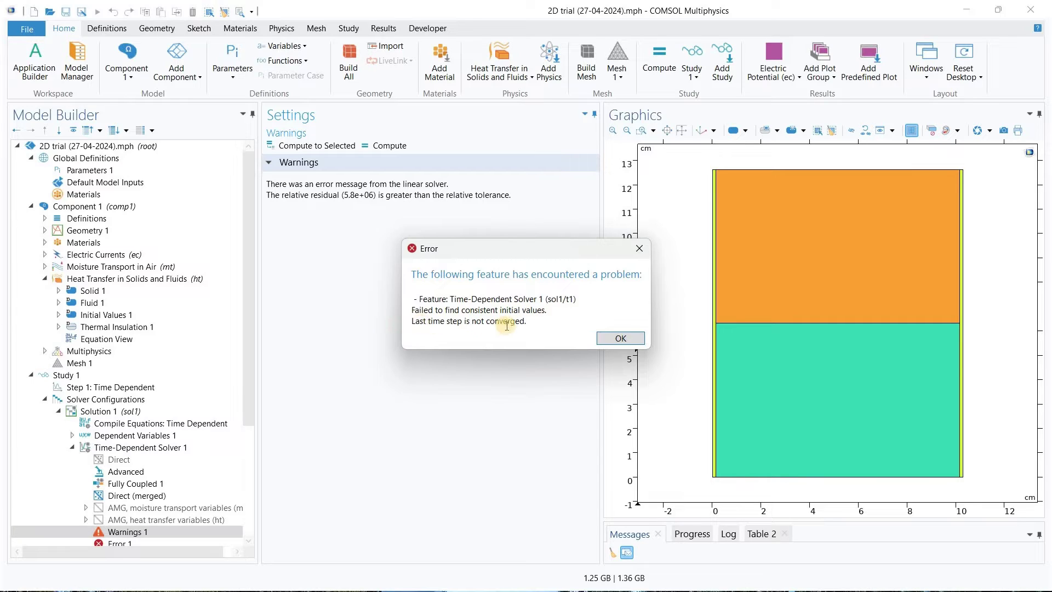
- Dismiss the error and add a Stationary study step to Study 1 from the Study ribbon
click(631, 341)
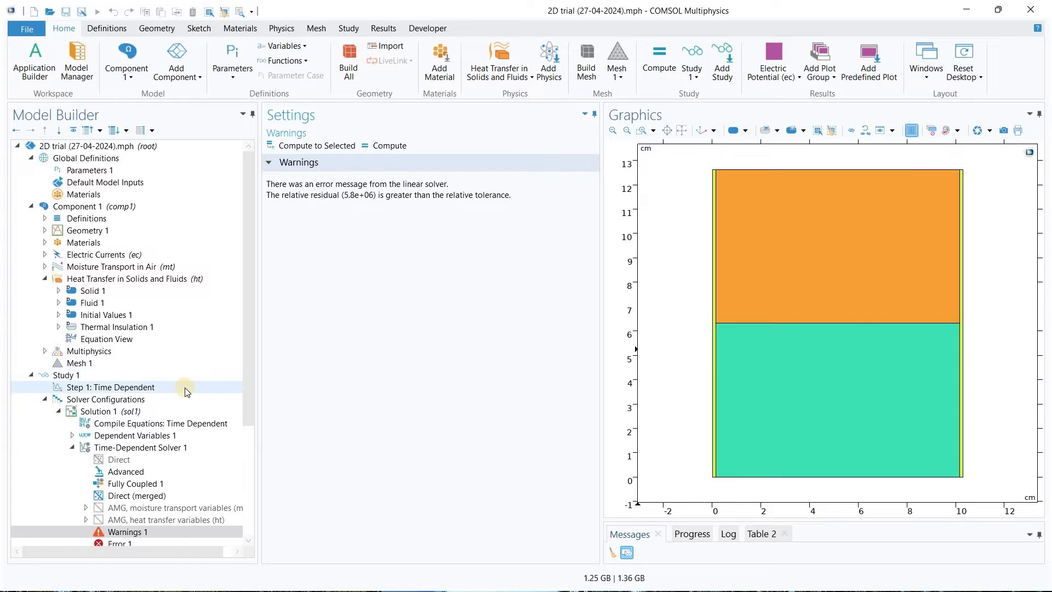
click(67, 376)
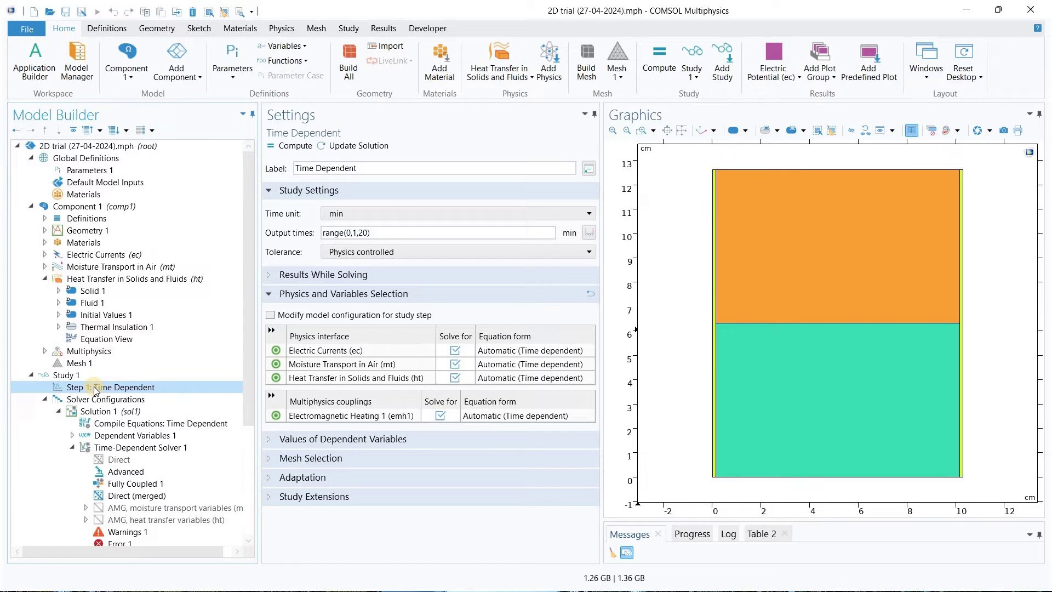
click(346, 32)
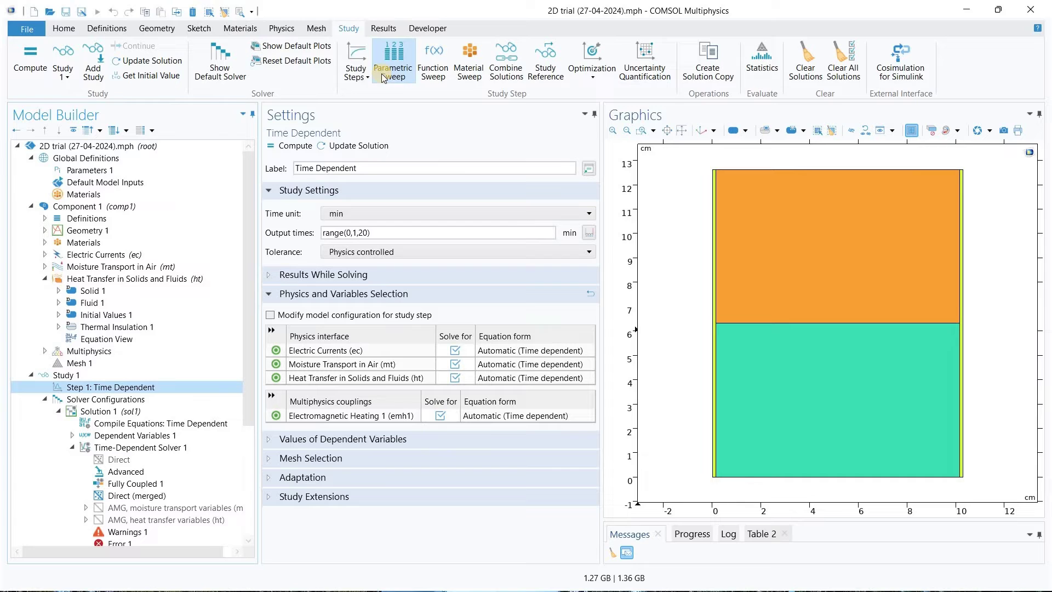
click(366, 80)
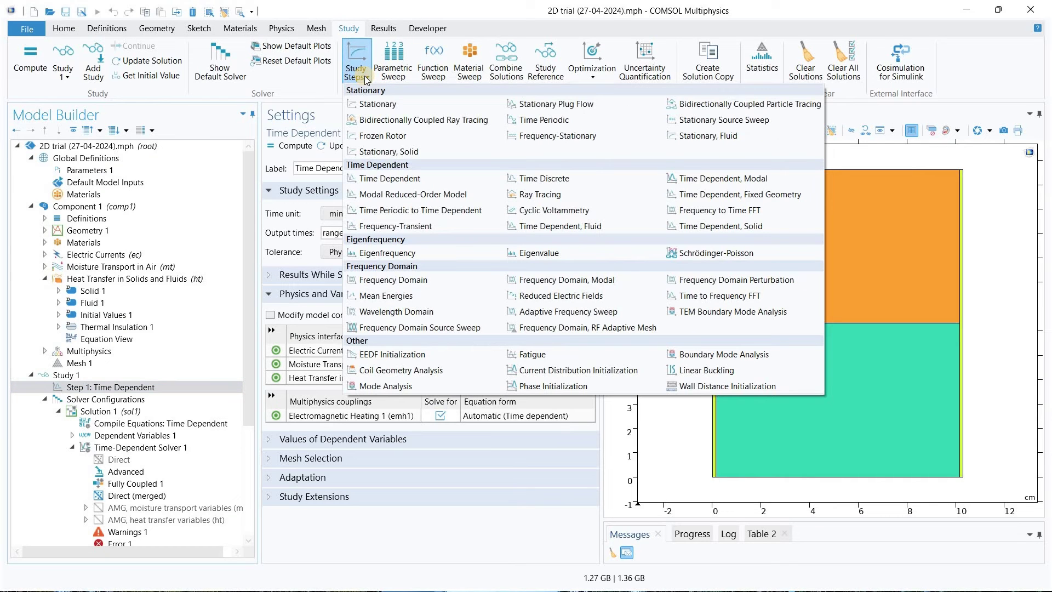
click(378, 106)
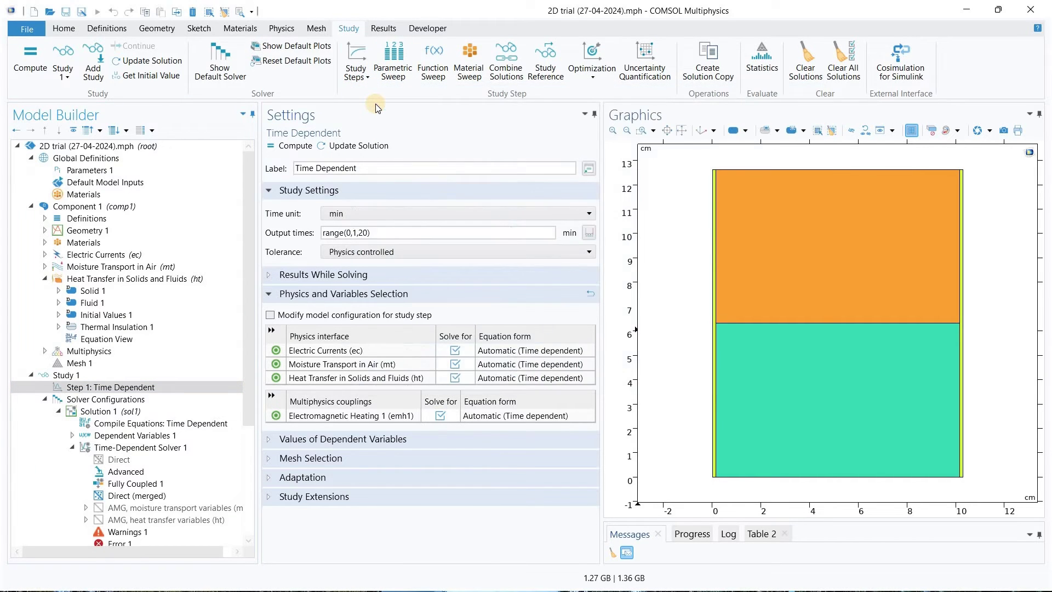
click(141, 400)
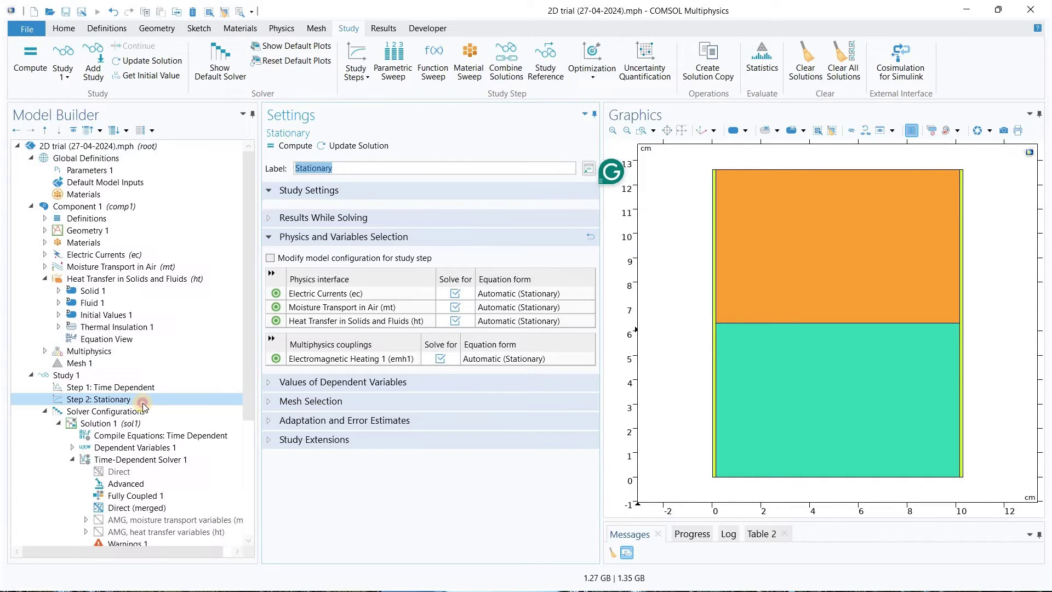
- Move the Stationary step above the time-dependent step and recompute Study 1; Time-Dependent Solver 1 still fails
drag(144, 406, 143, 388)
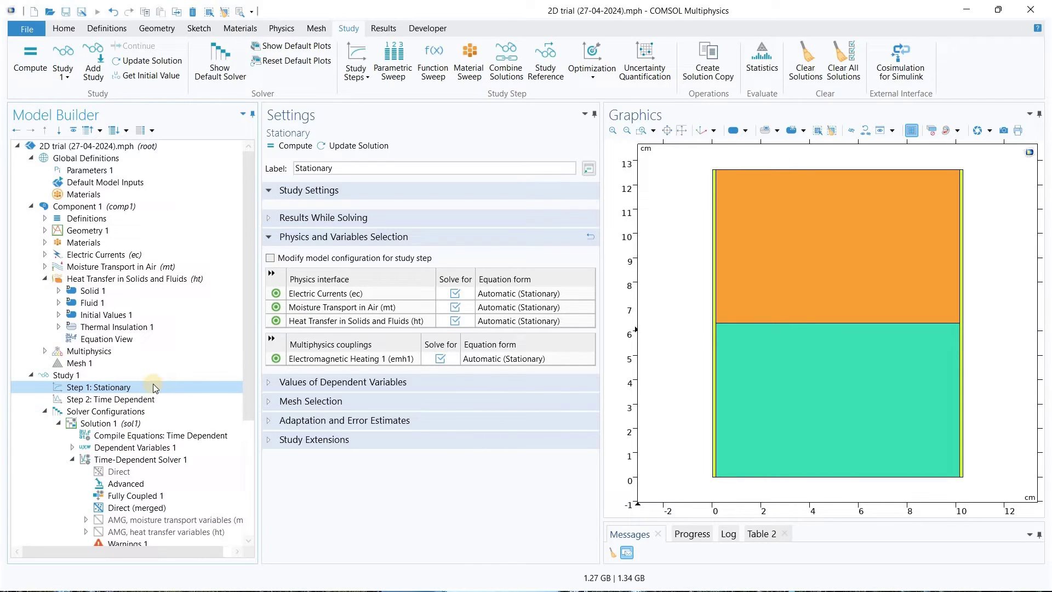
click(134, 400)
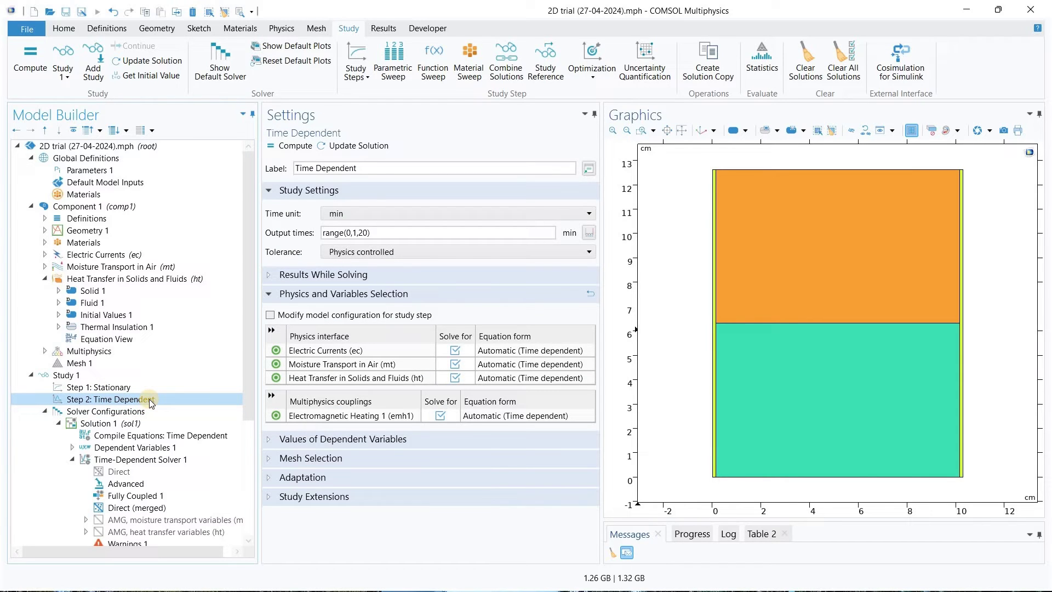
click(91, 377)
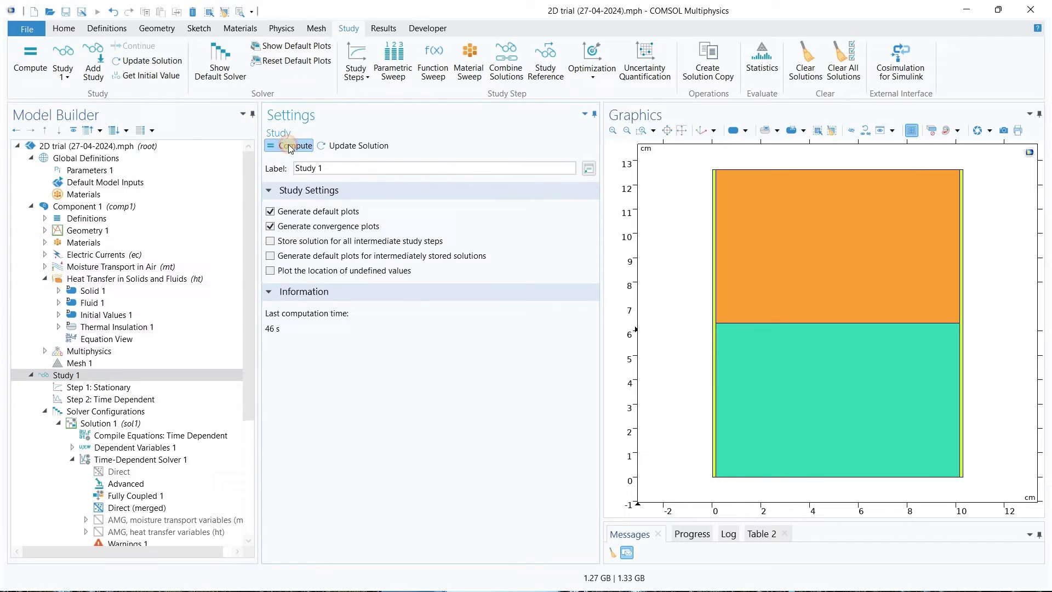
click(289, 146)
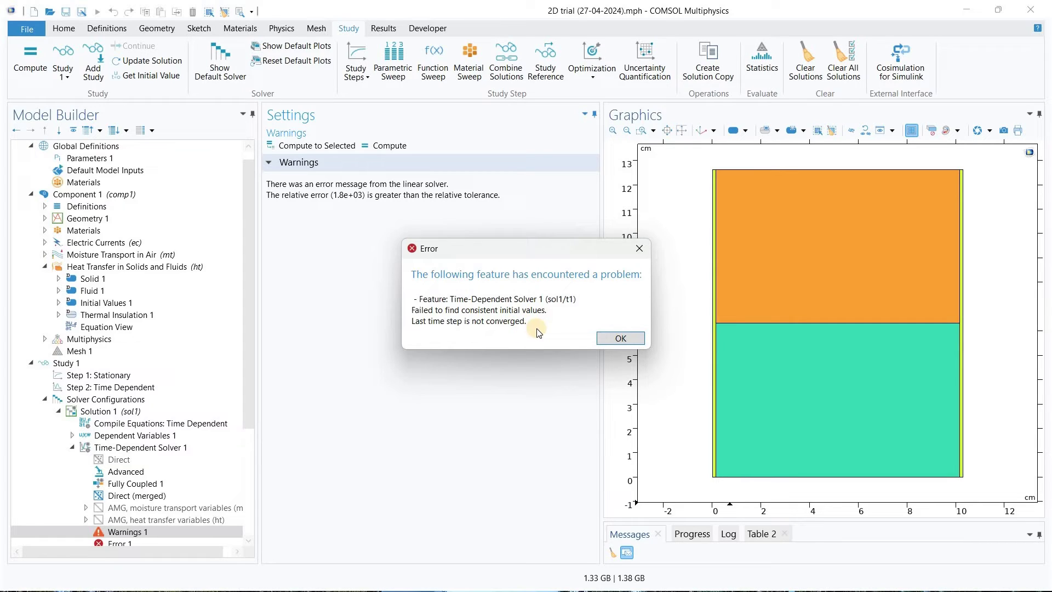
- Dismiss the error and delete Step 1: Stationary, leaving only the time-dependent step
click(607, 337)
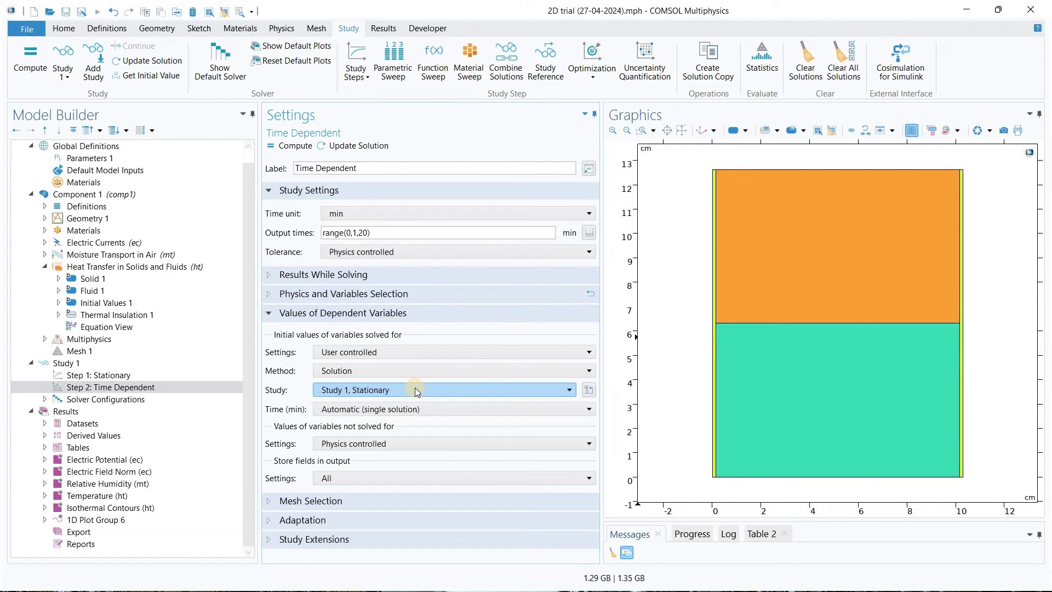
click(100, 376)
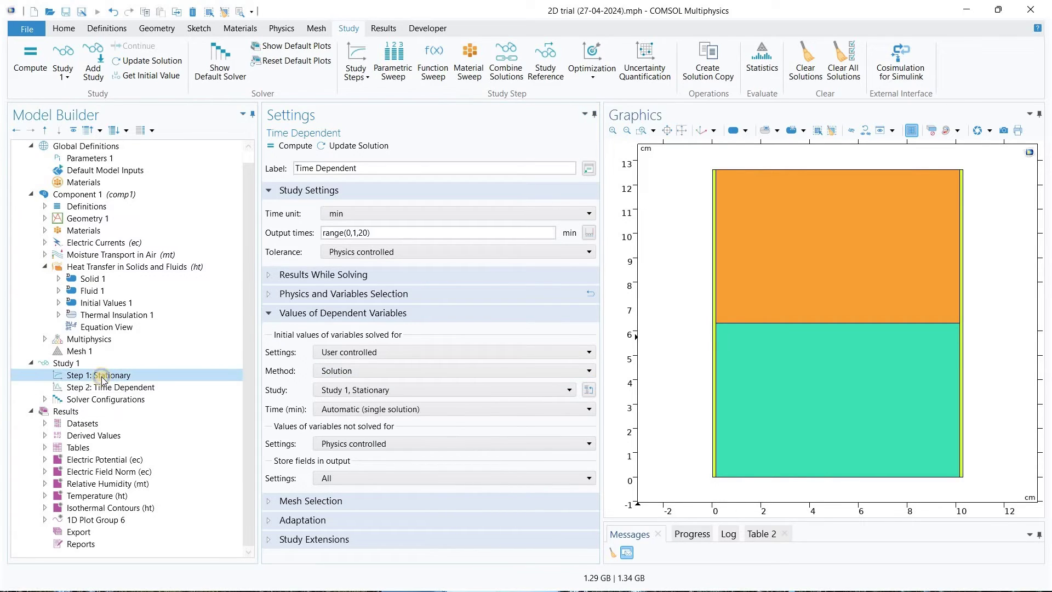
right_click(101, 376)
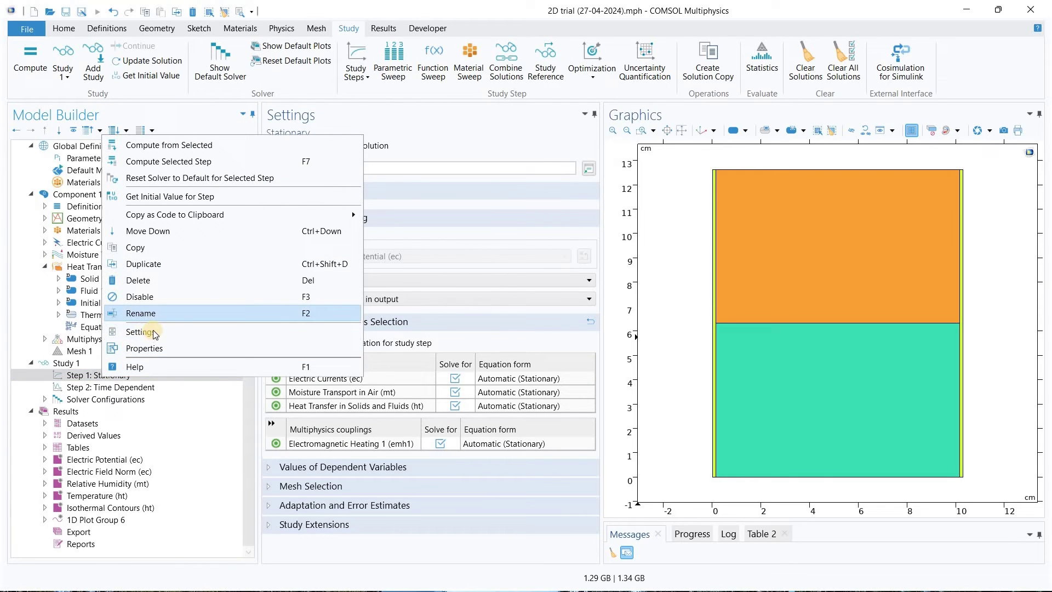
click(180, 280)
click(540, 353)
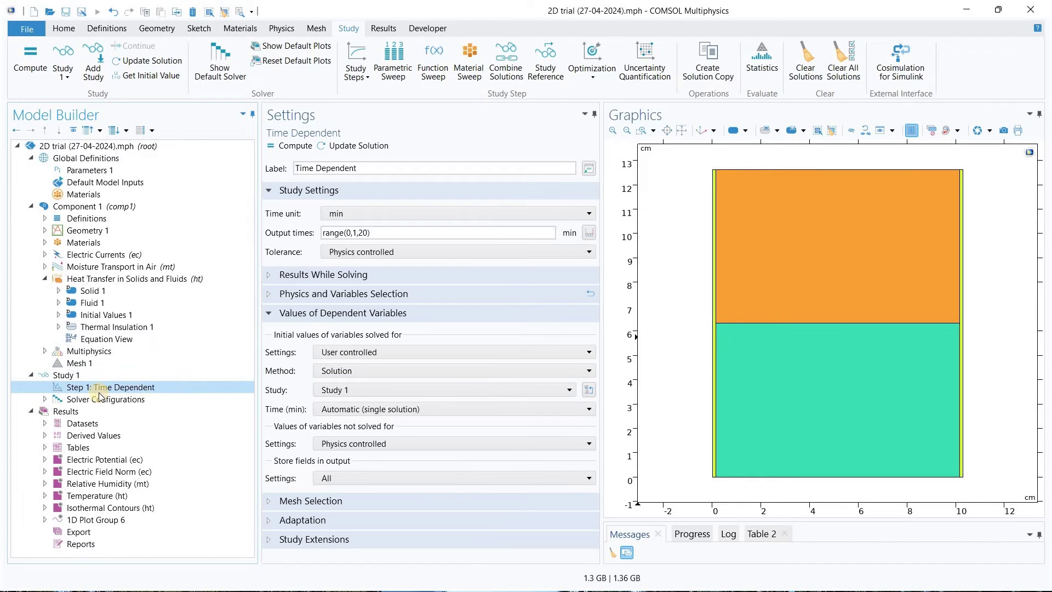
- Set Jacobian update to 'On every iteration' in Time-Dependent Solver 1's Fully Coupled 1 node
click(45, 399)
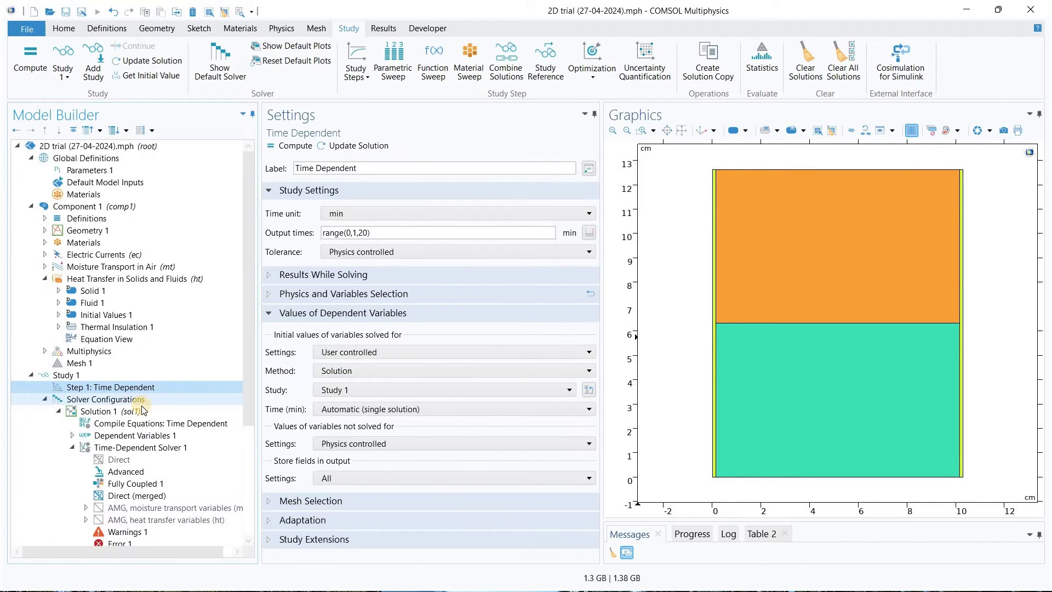
click(149, 485)
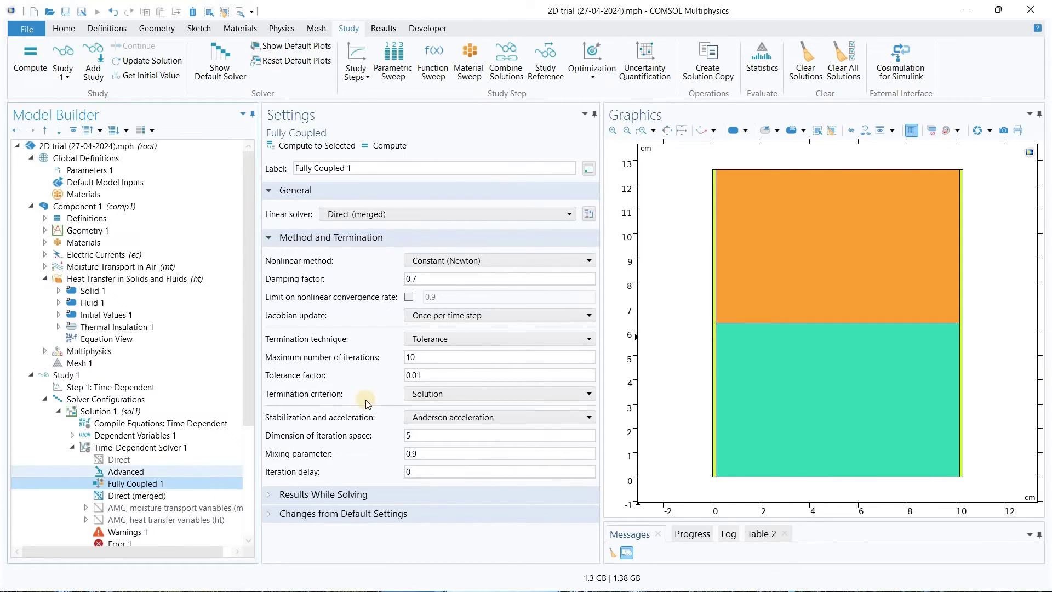
key(F2)
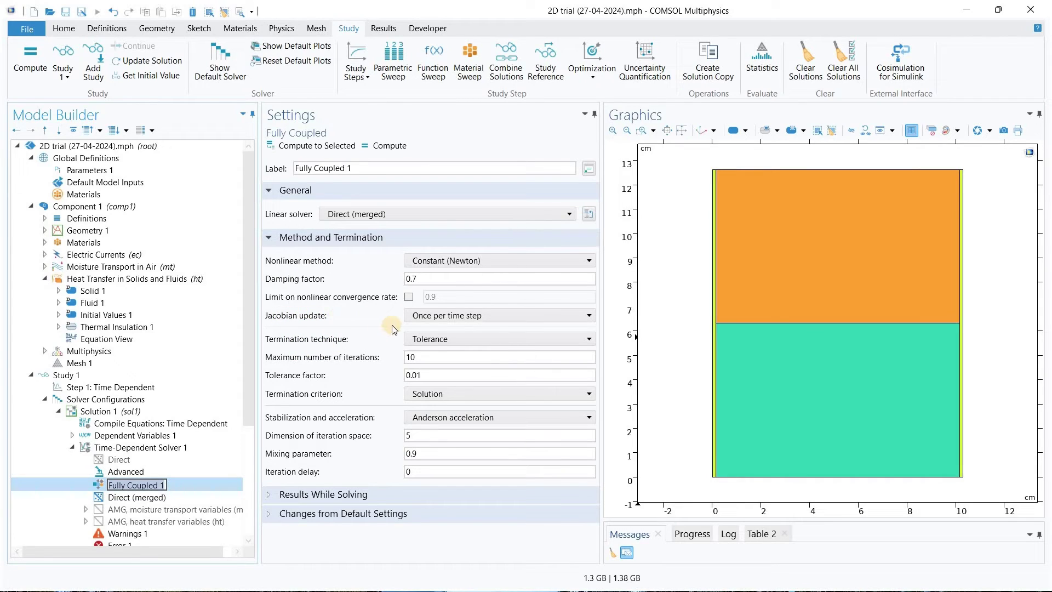
click(478, 316)
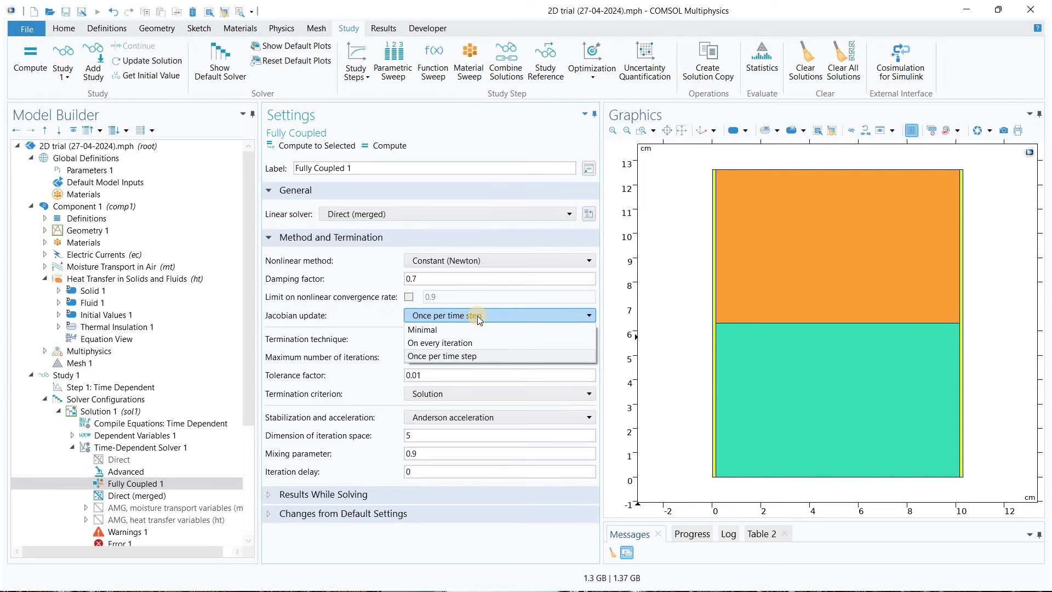
click(473, 345)
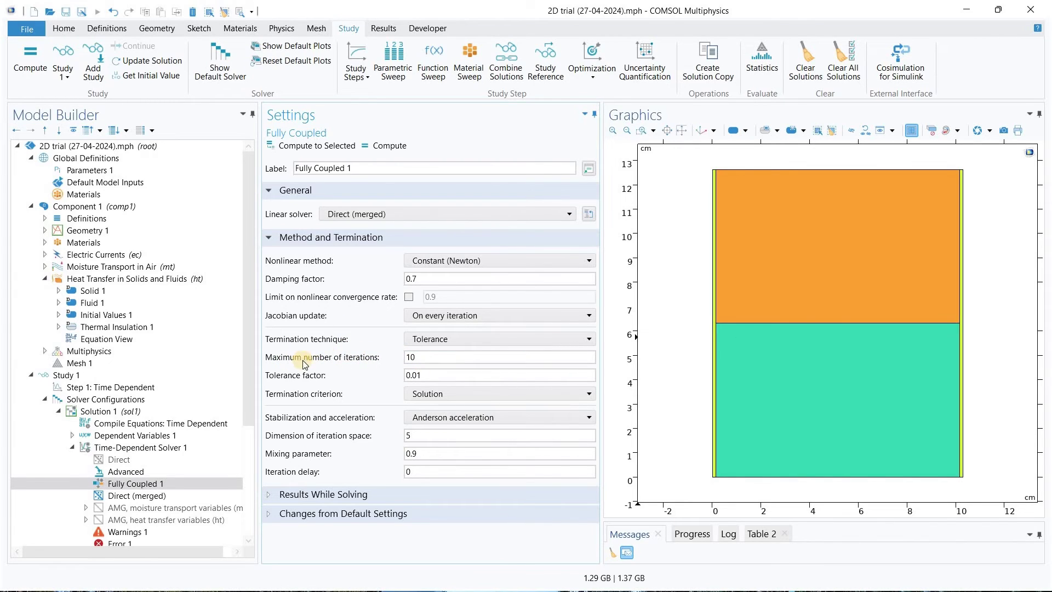
click(409, 358)
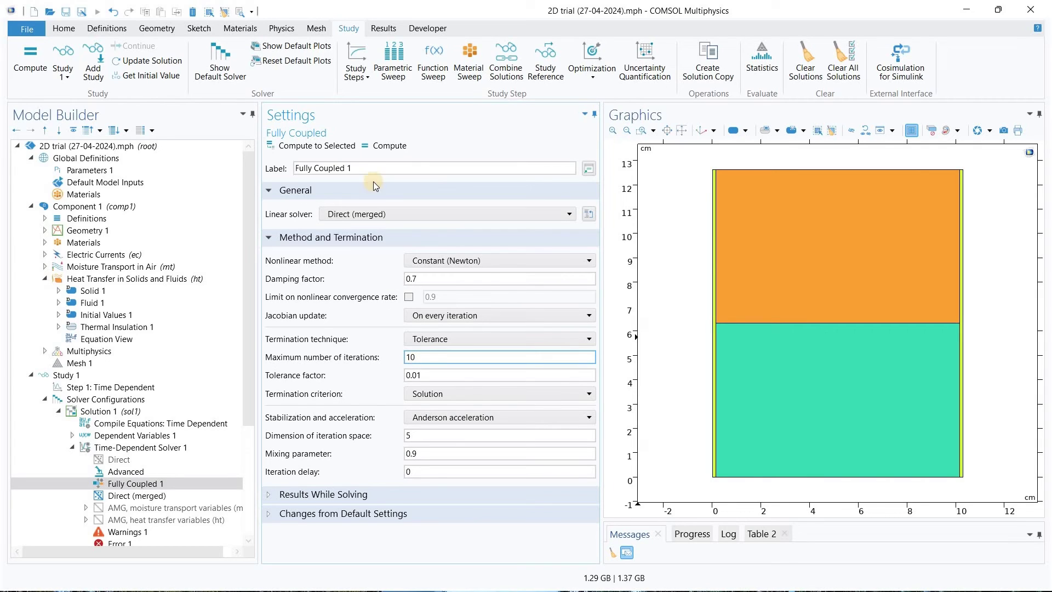
- Recompute, dismiss the Newton-iteration error at 53.1 s, and select Step 1: Time Dependent
click(386, 146)
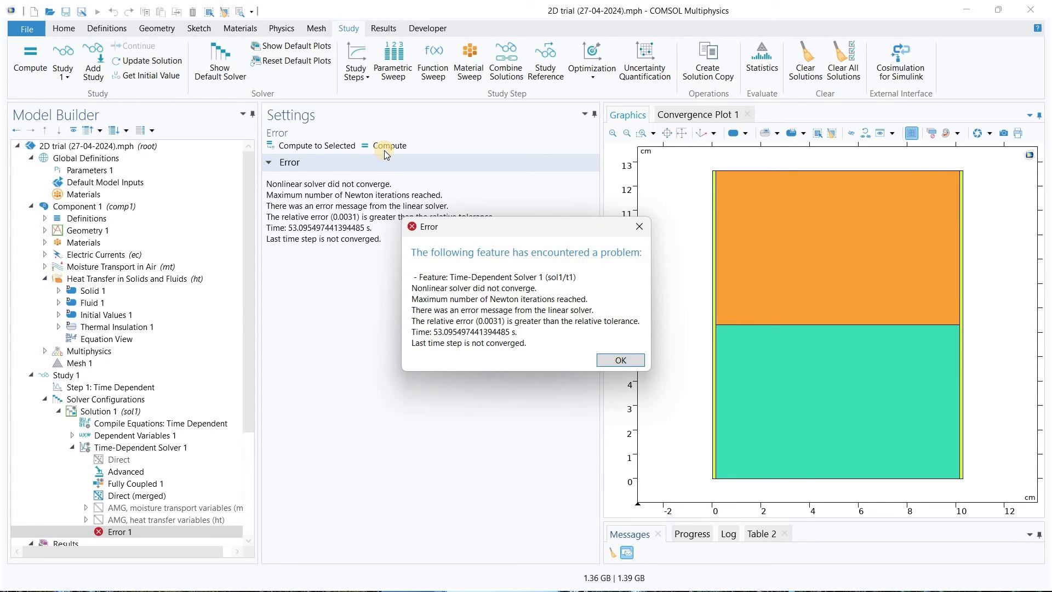
click(621, 360)
click(155, 388)
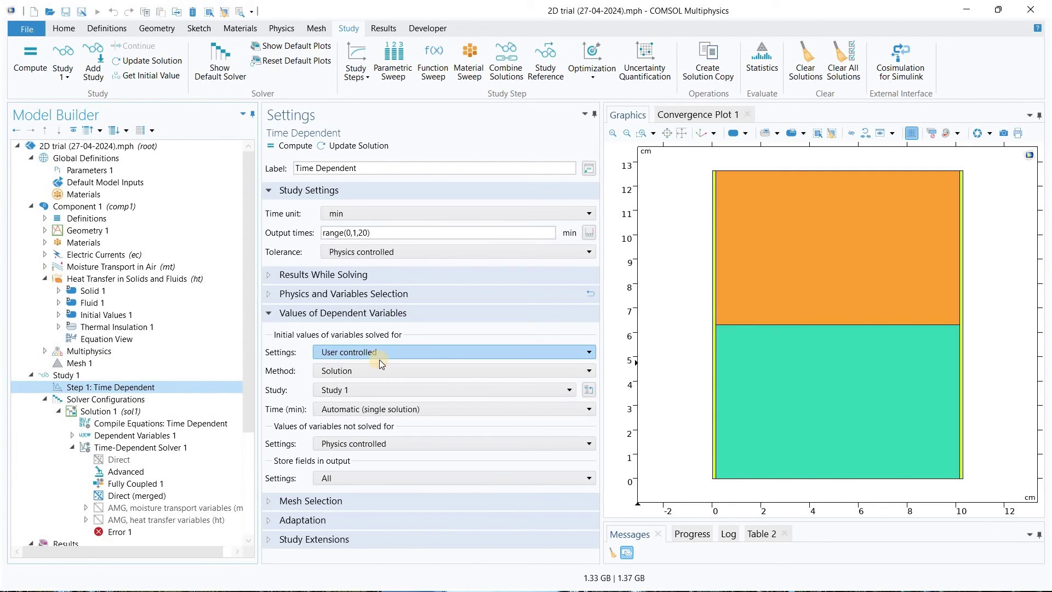
- Set Values of Dependent Variables to 'Physics controlled' and recompute the study
click(405, 355)
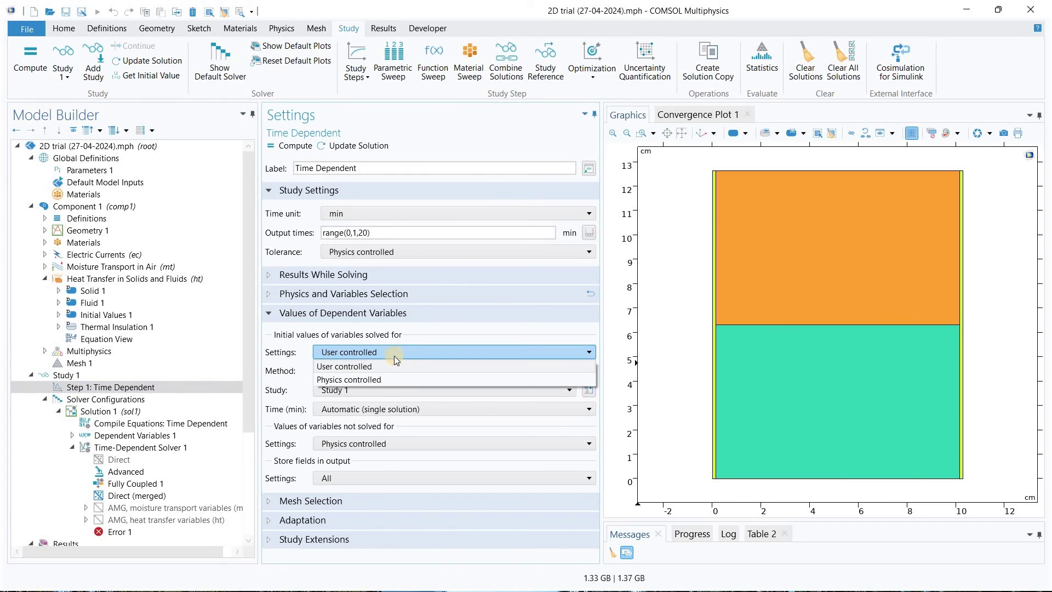
click(366, 379)
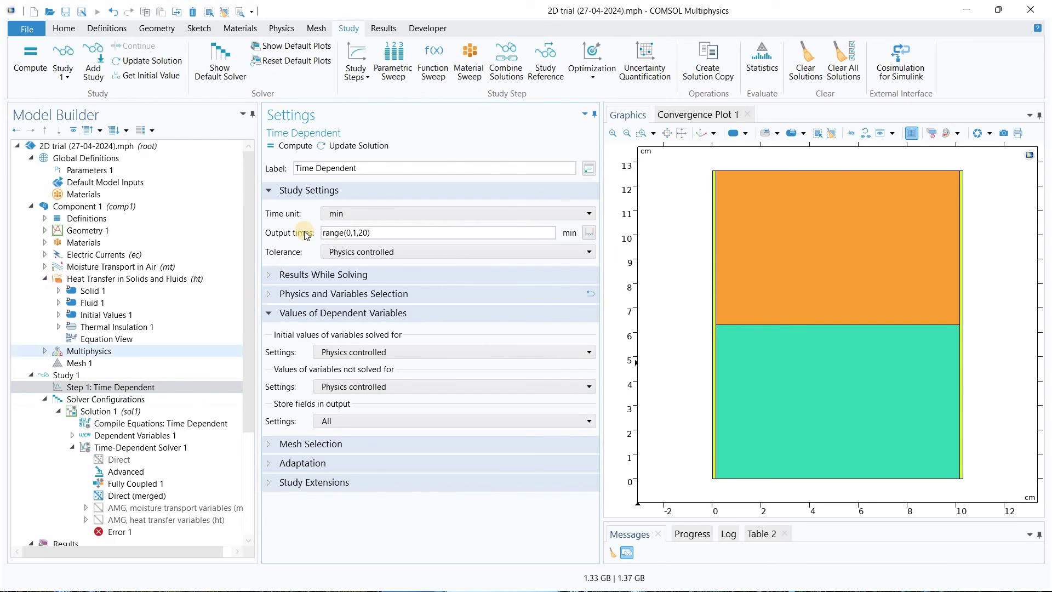
click(294, 146)
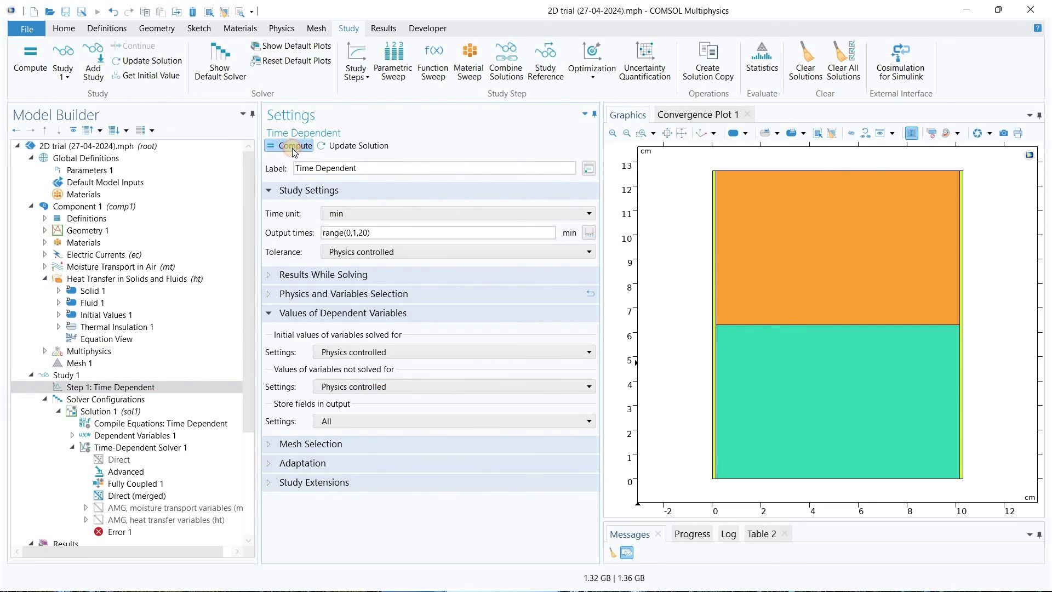